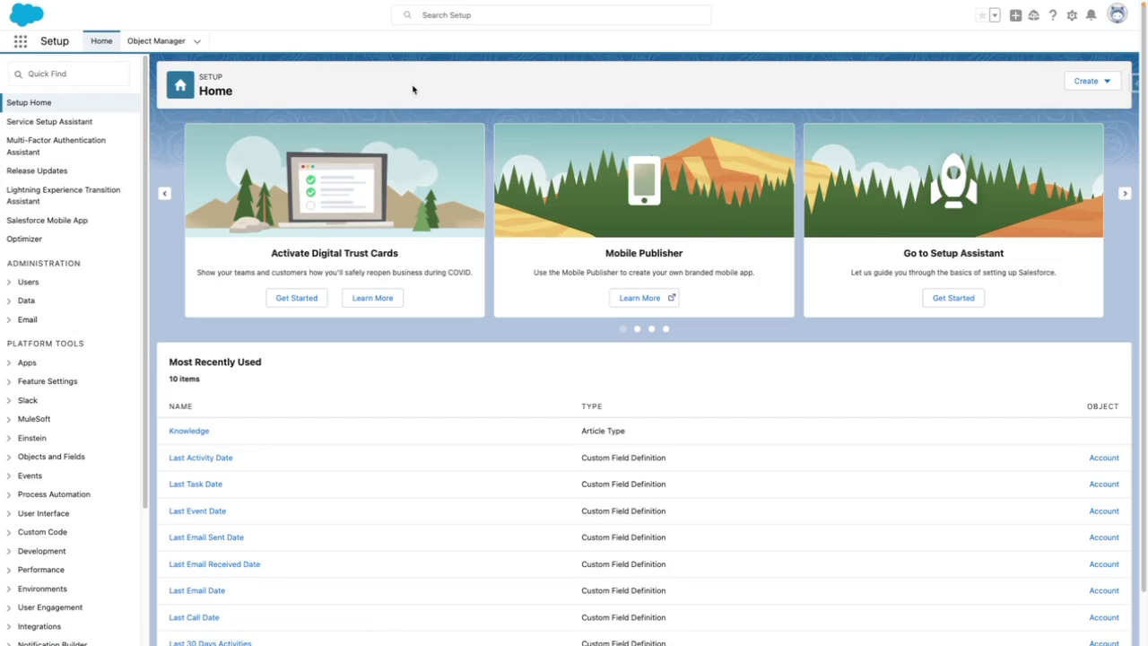
Step: Search Setup for "einstein" and open the Einstein Activity Capture settings
{"action": "left_click", "coordinate": [23, 76]}
{"action": "type", "text": "einstein"}
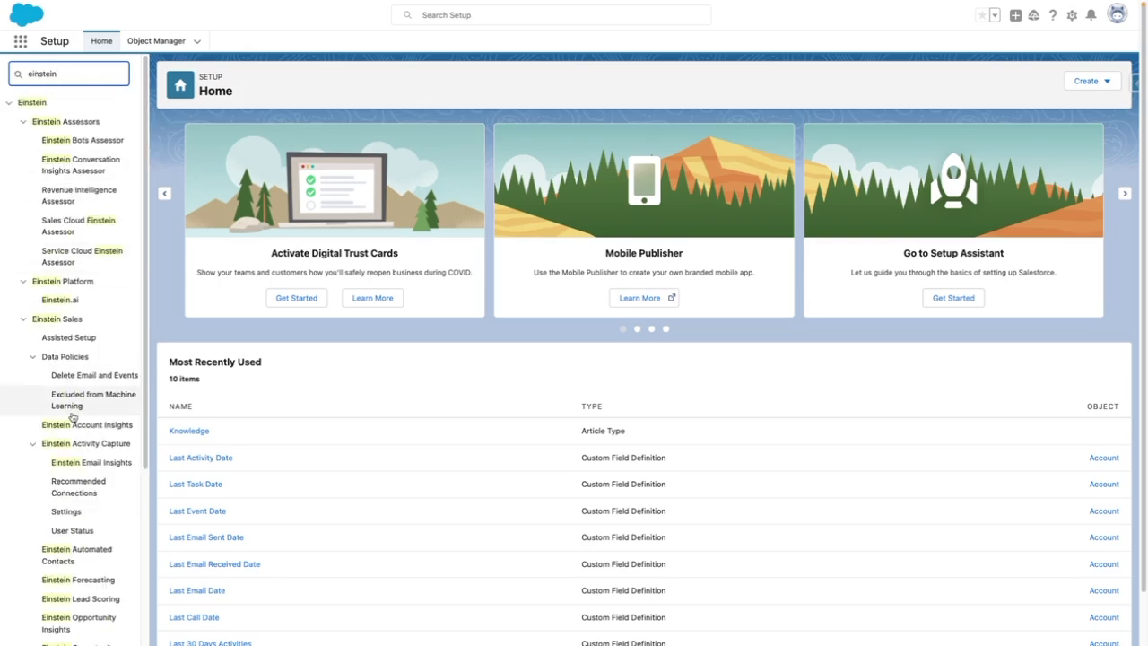
{"action": "left_click", "coordinate": [66, 511]}
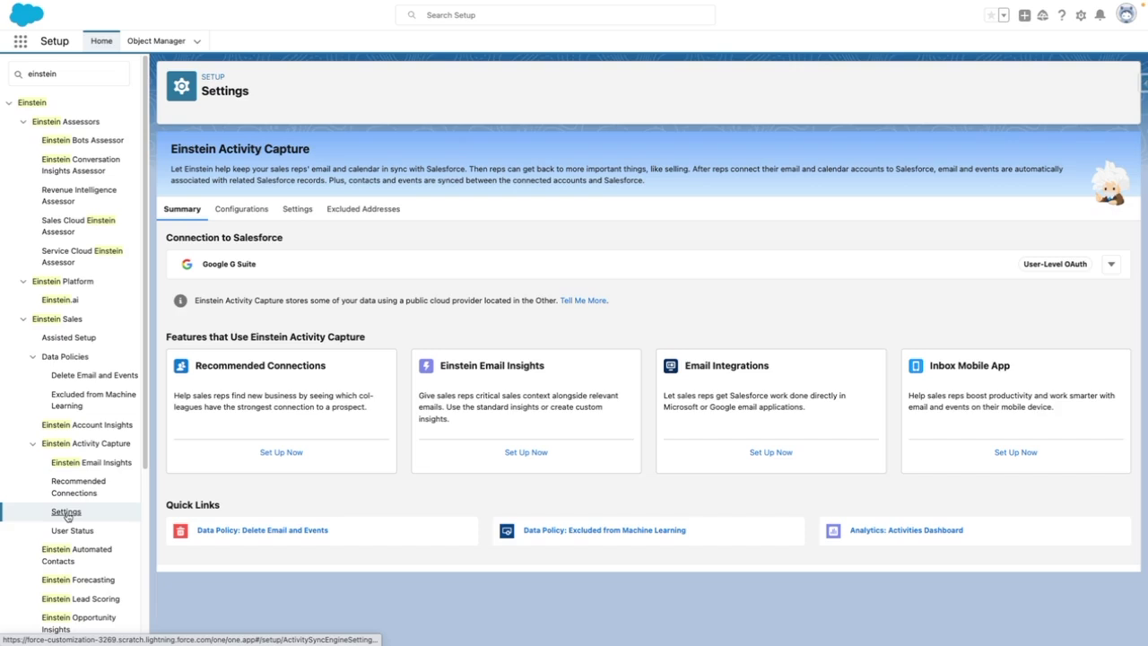
Step: Create a new active Einstein Activity Capture configuration named Demo with the description Demo Video and proceed to its sync settings
{"action": "left_click", "coordinate": [245, 209]}
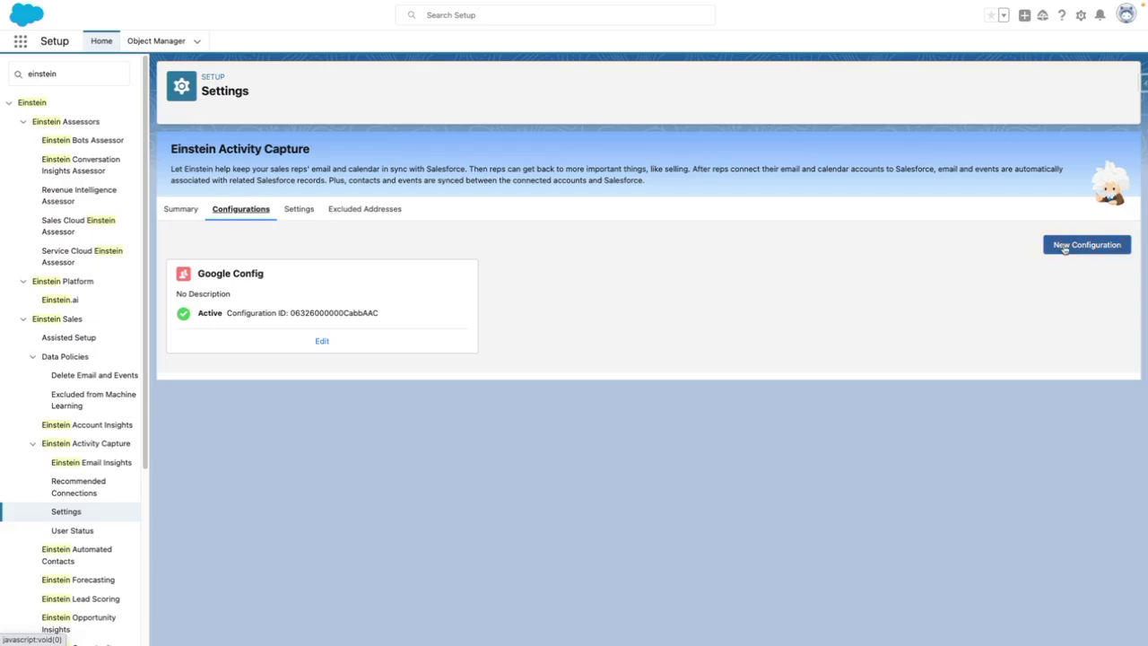
{"action": "left_click", "coordinate": [1065, 246]}
{"action": "type", "text": "Demo"}
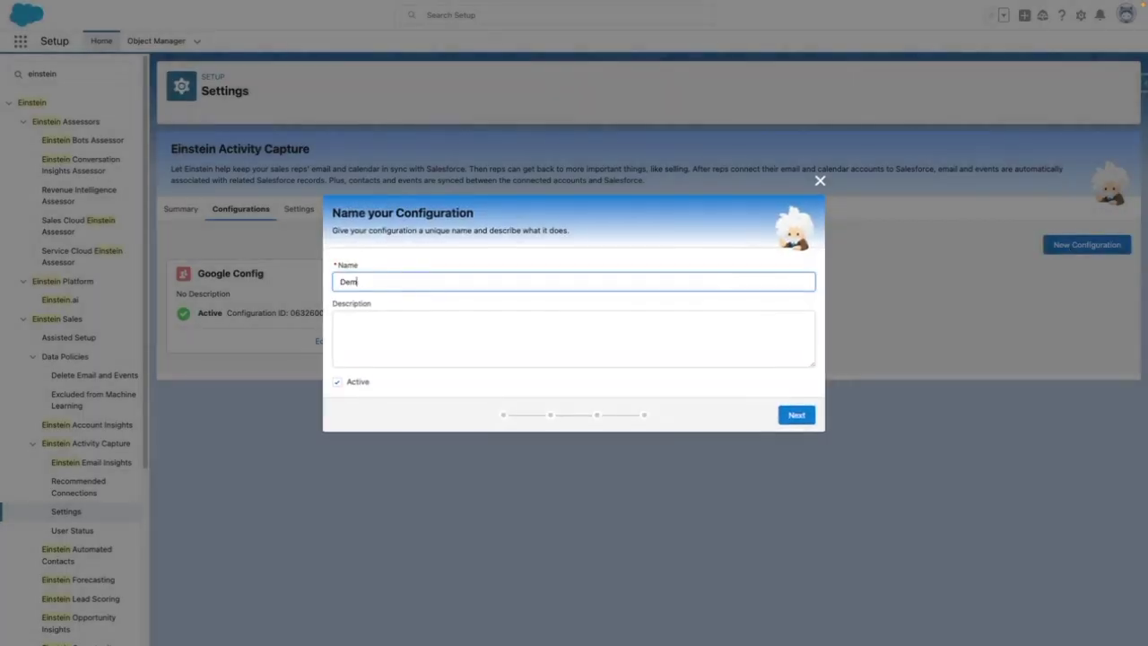
{"action": "left_click", "coordinate": [415, 315]}
{"action": "type", "text": "Demo Video"}
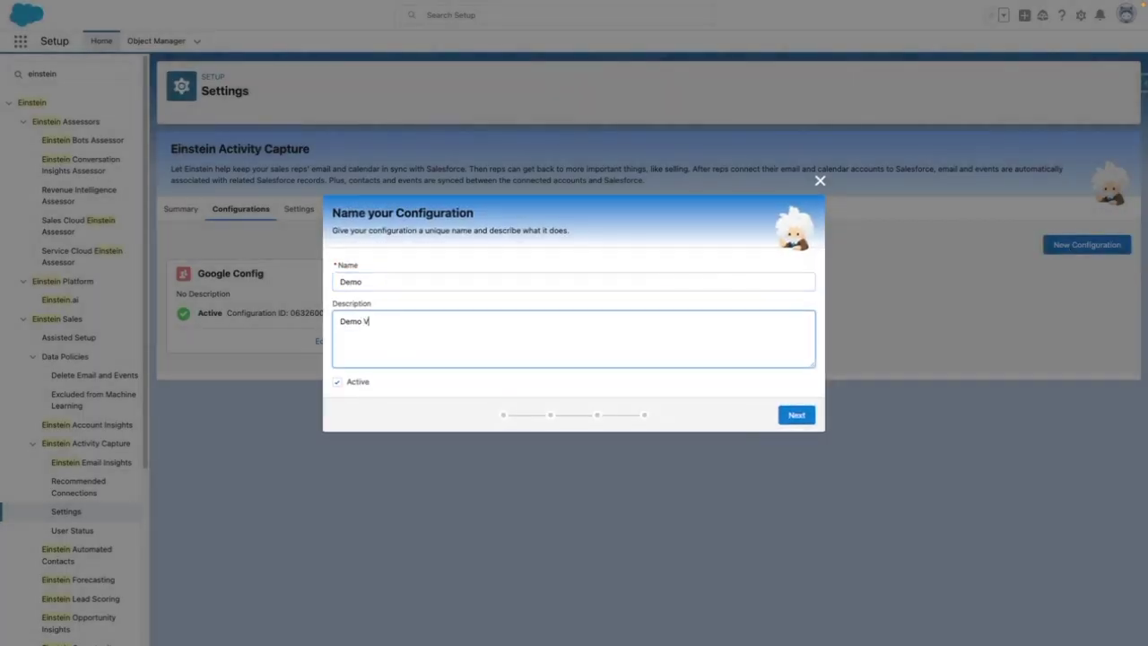
{"action": "left_click", "coordinate": [442, 389]}
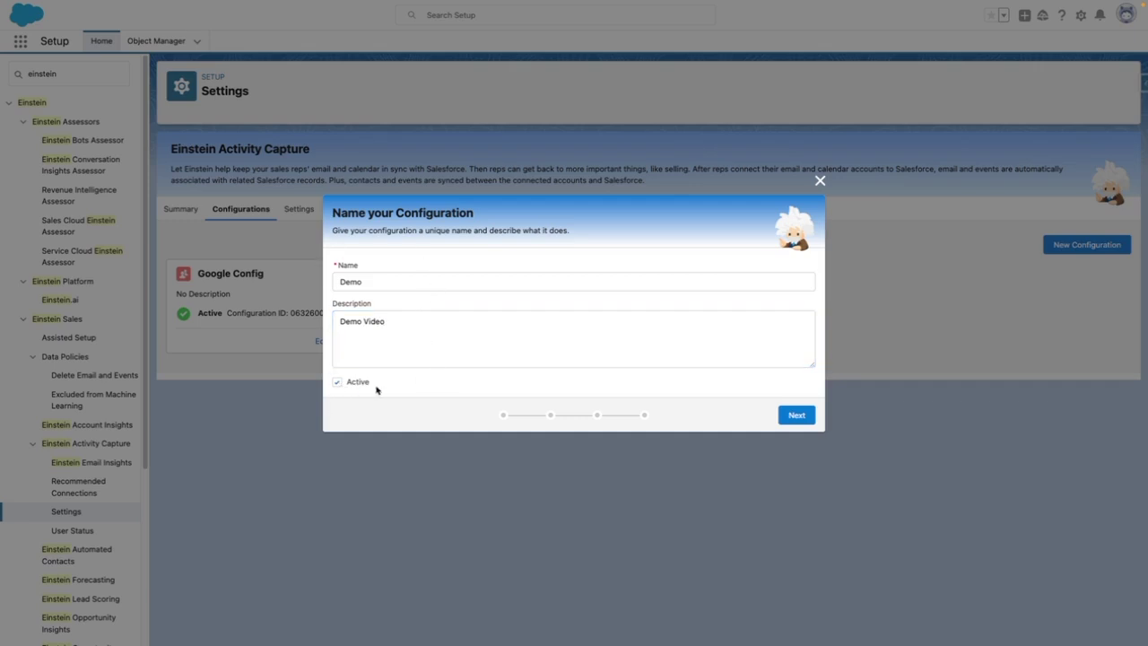
{"action": "left_click", "coordinate": [797, 415]}
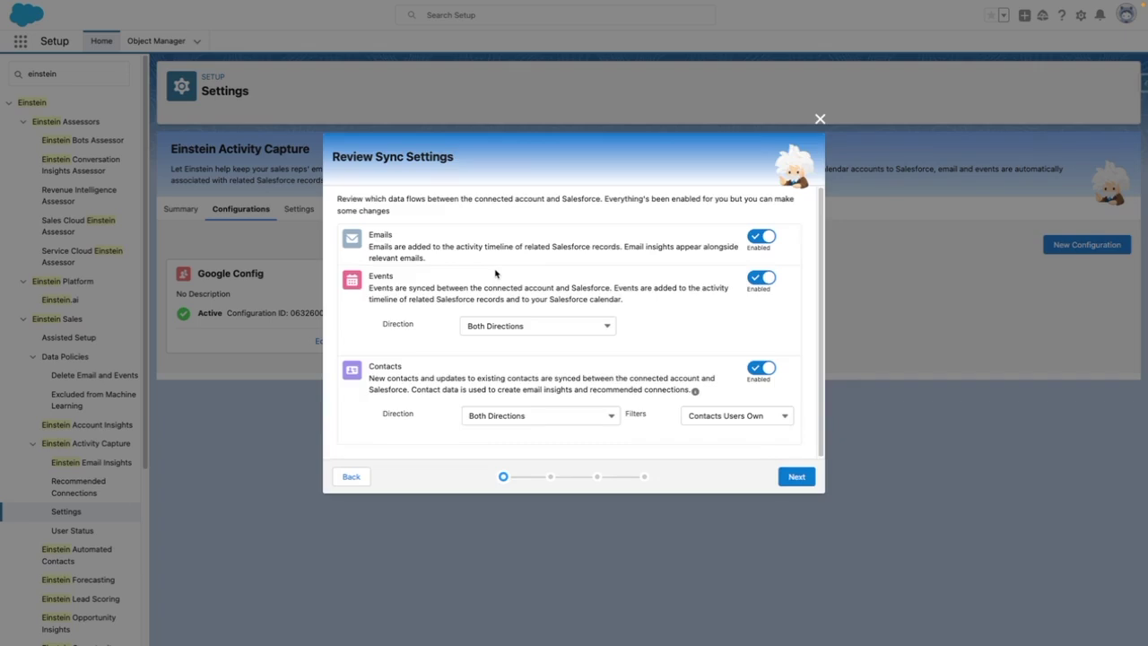
Step: Check the sync direction choices, disable email syncing while keeping events and contacts enabled in both directions, and proceed to the advanced settings
{"action": "left_click", "coordinate": [756, 237]}
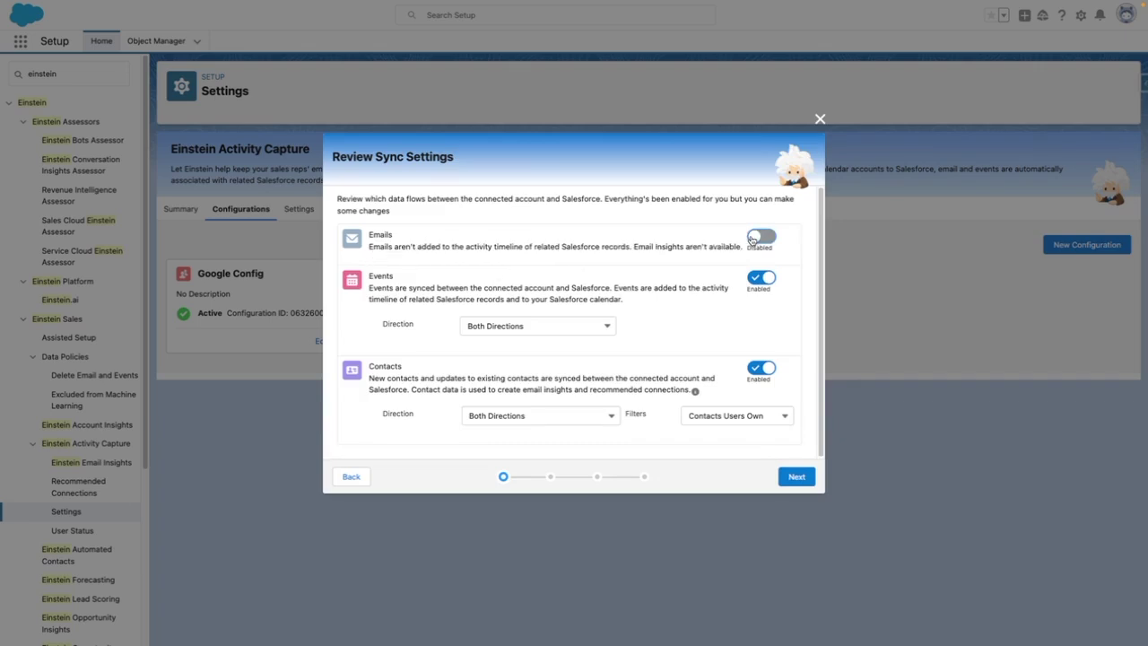
{"action": "left_click", "coordinate": [756, 237]}
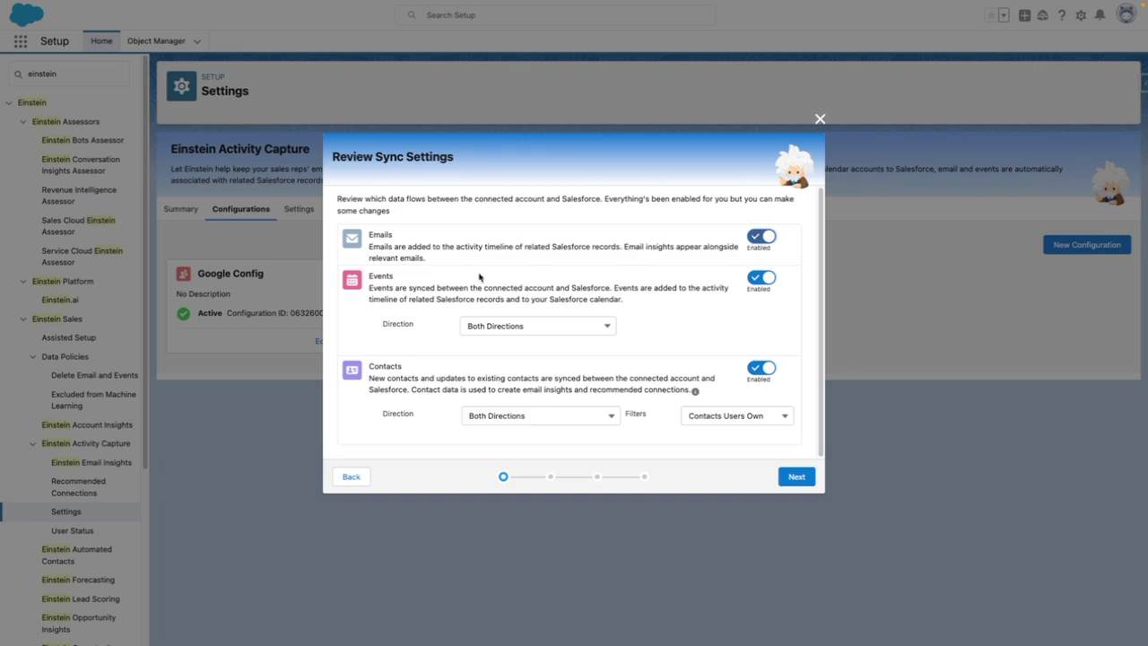
{"action": "left_click", "coordinate": [482, 326]}
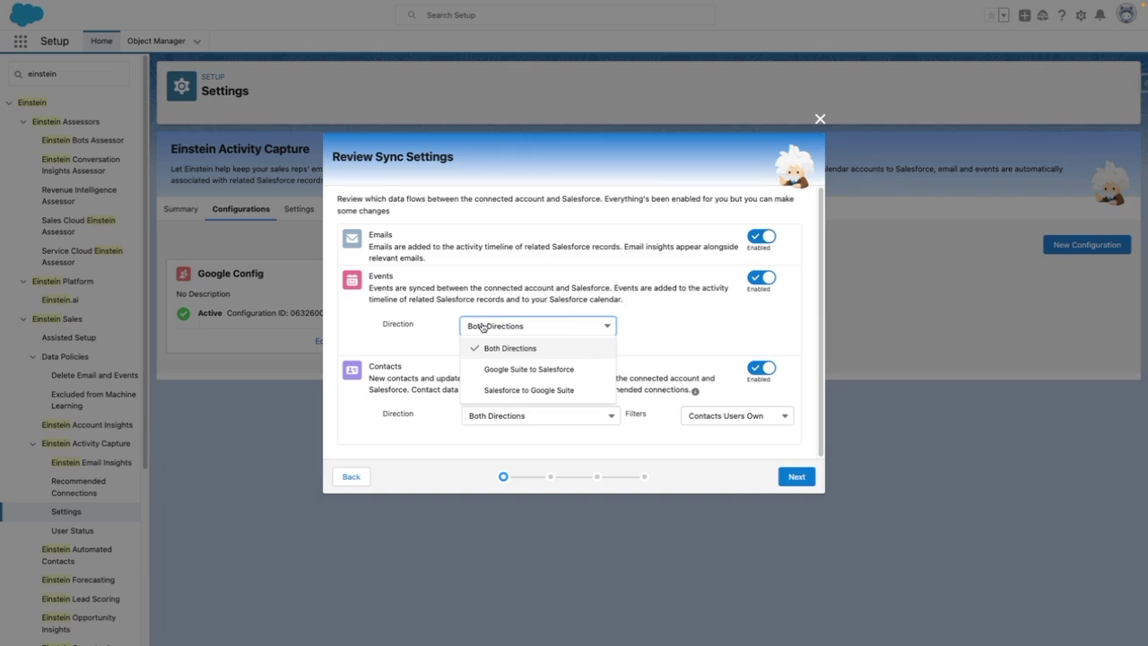
{"action": "left_click", "coordinate": [482, 327]}
{"action": "left_click", "coordinate": [517, 424]}
{"action": "left_click", "coordinate": [517, 424]}
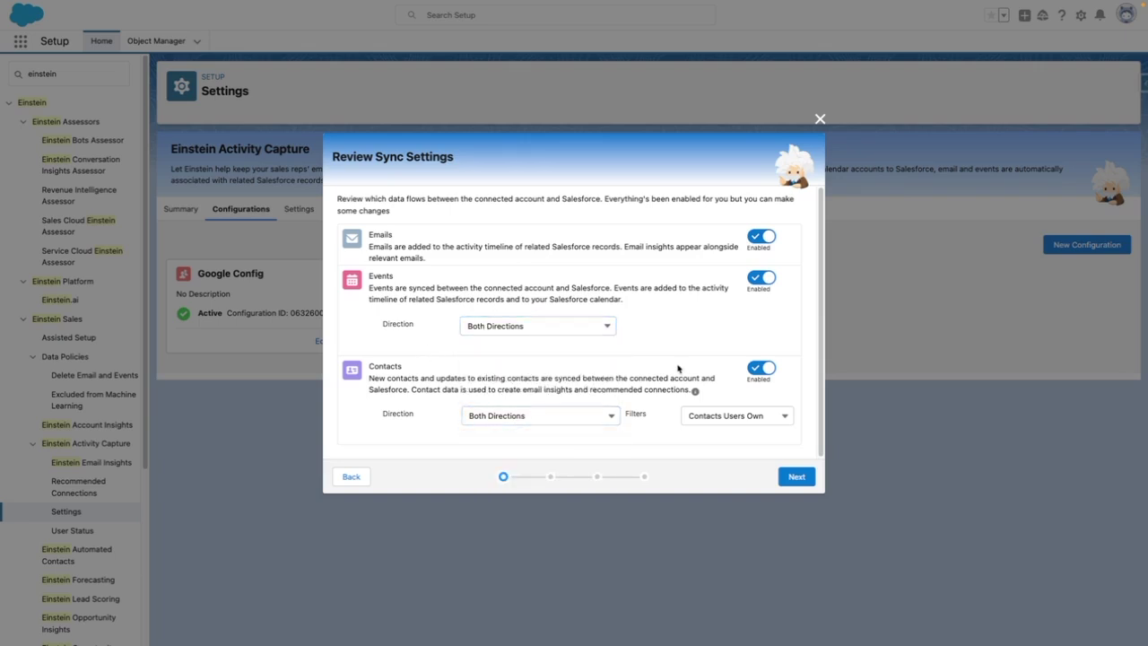
{"action": "left_click", "coordinate": [759, 238]}
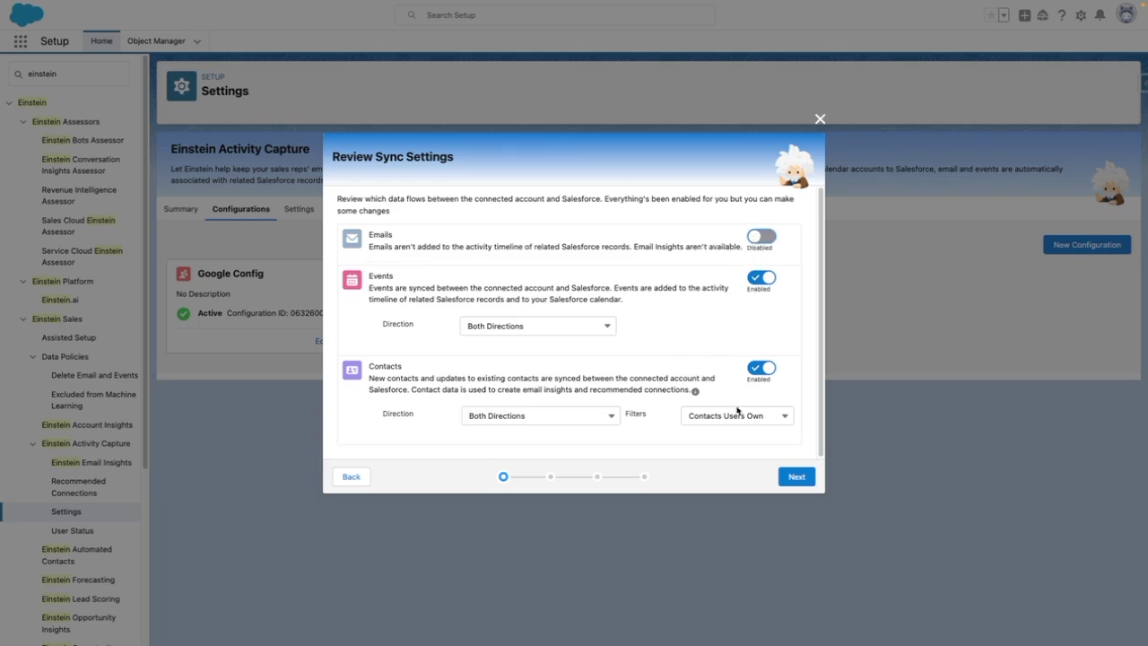
{"action": "left_click", "coordinate": [795, 476]}
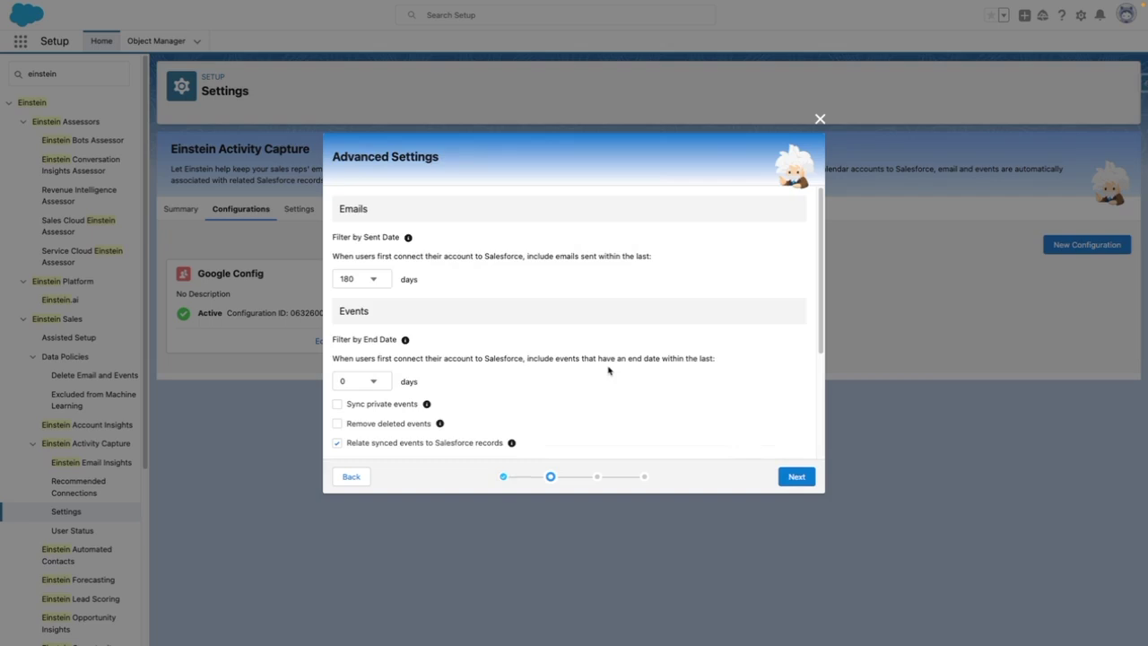
Step: Review the advanced settings for emails, events and contacts, keep the defaults, and proceed to the user and profile assignment
{"action": "left_click", "coordinate": [359, 279]}
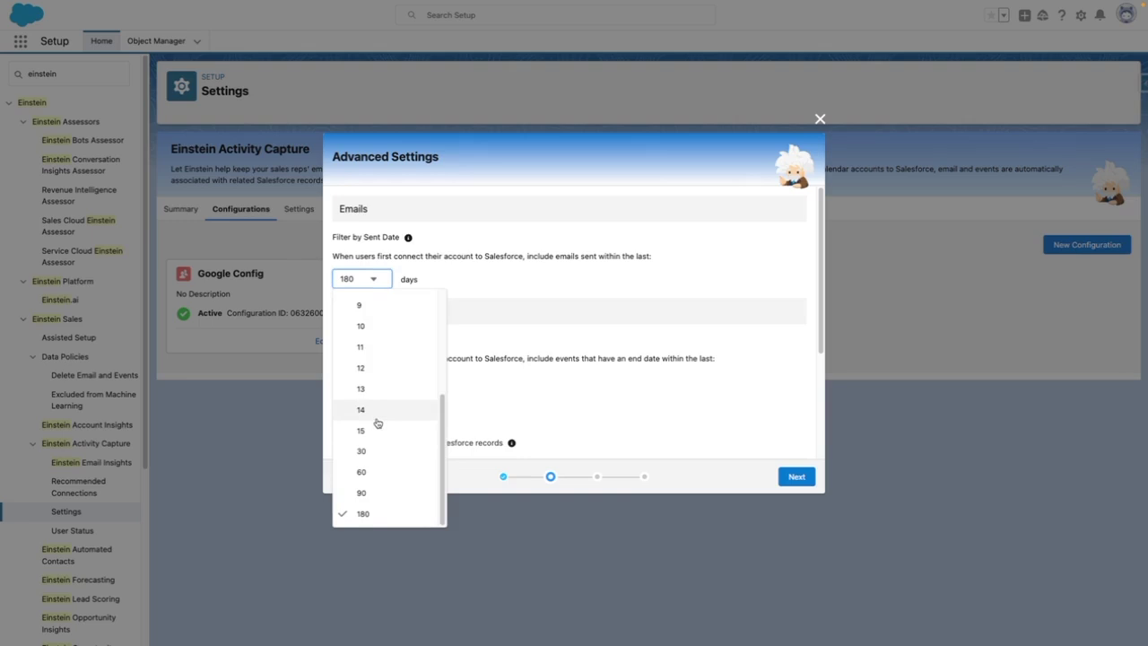
{"action": "scroll", "coordinate": [377, 423], "scroll_direction": "up", "scroll_amount": 3}
{"action": "scroll", "coordinate": [377, 428], "scroll_direction": "down", "scroll_amount": 3}
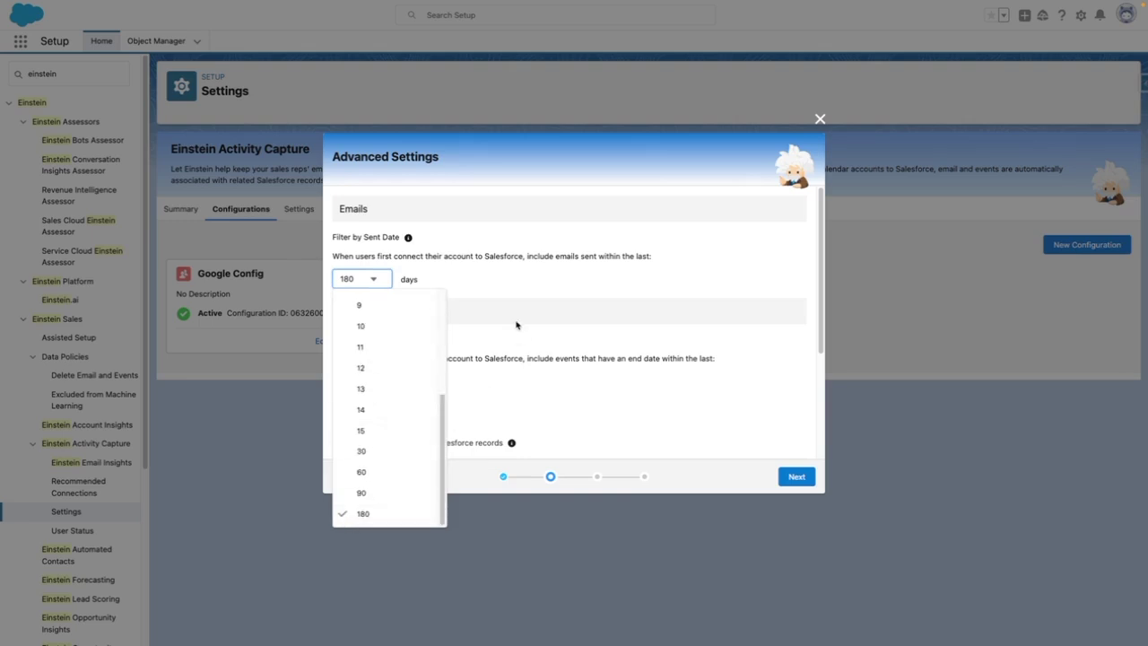
{"action": "left_click", "coordinate": [517, 289]}
{"action": "scroll", "coordinate": [378, 382], "scroll_direction": "down", "scroll_amount": 3}
{"action": "scroll", "coordinate": [378, 382], "scroll_direction": "up", "scroll_amount": 1}
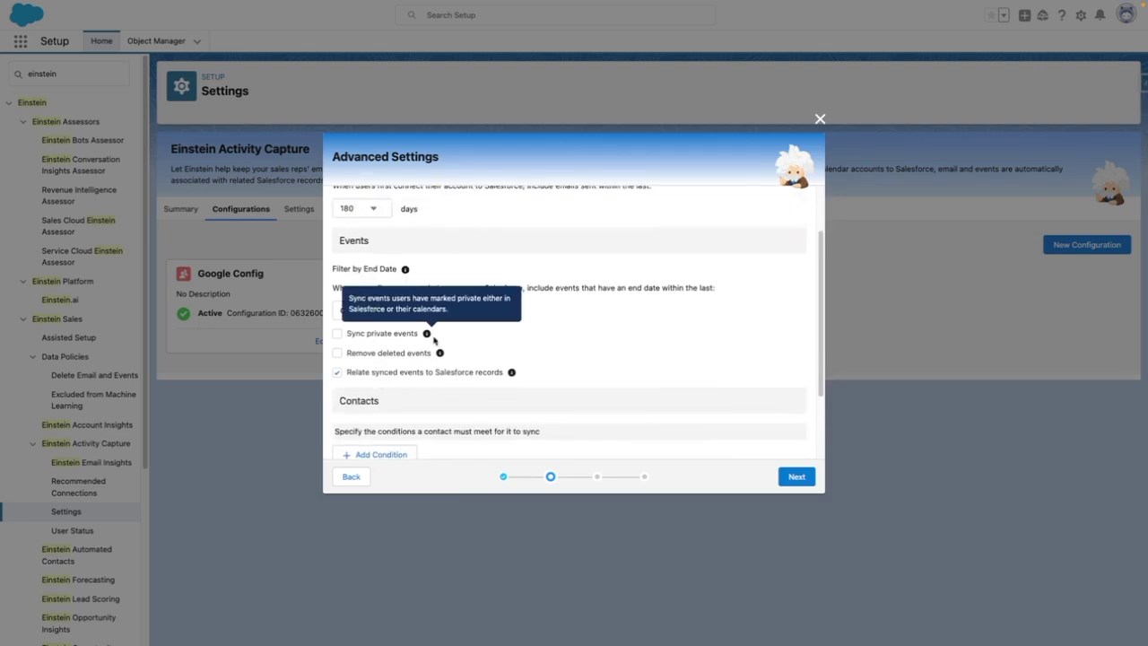
{"action": "scroll", "coordinate": [620, 342], "scroll_direction": "down", "scroll_amount": 3}
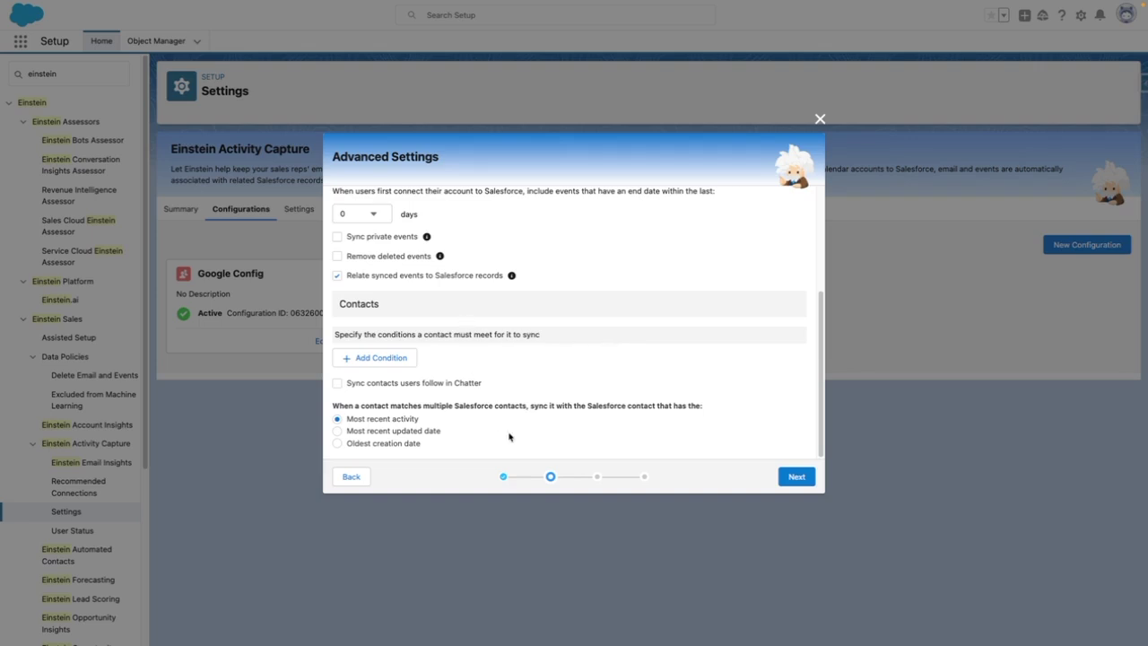
{"action": "left_click", "coordinate": [796, 476]}
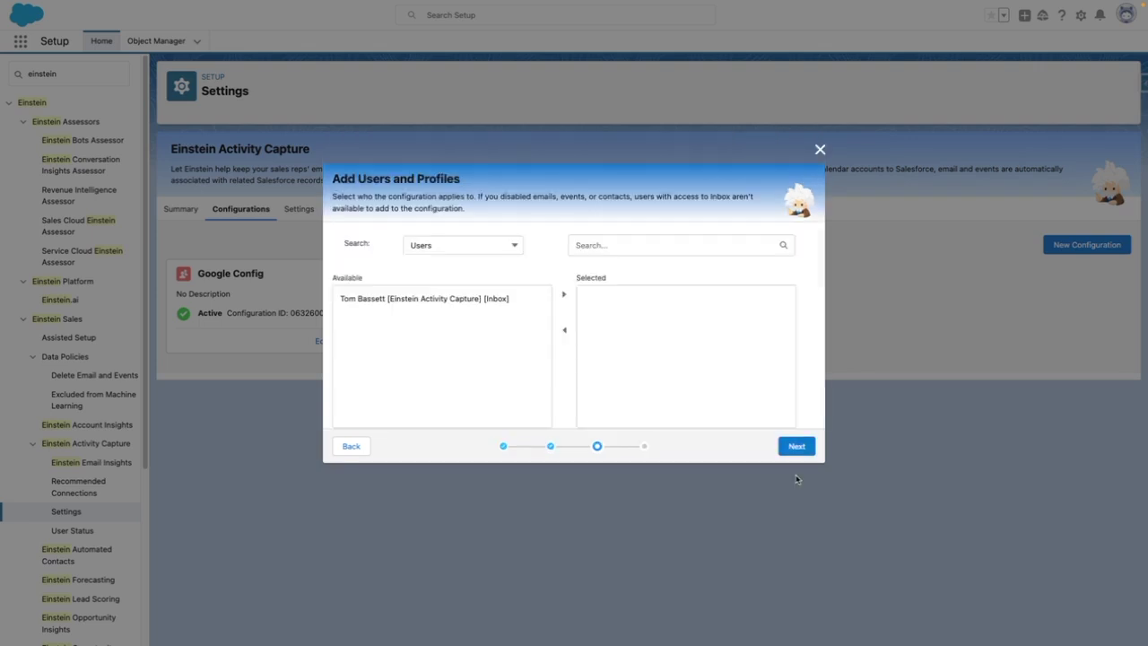
Step: Add the available user to the configuration's selected users and remove that user again
{"action": "left_click", "coordinate": [485, 298]}
{"action": "left_click", "coordinate": [564, 294]}
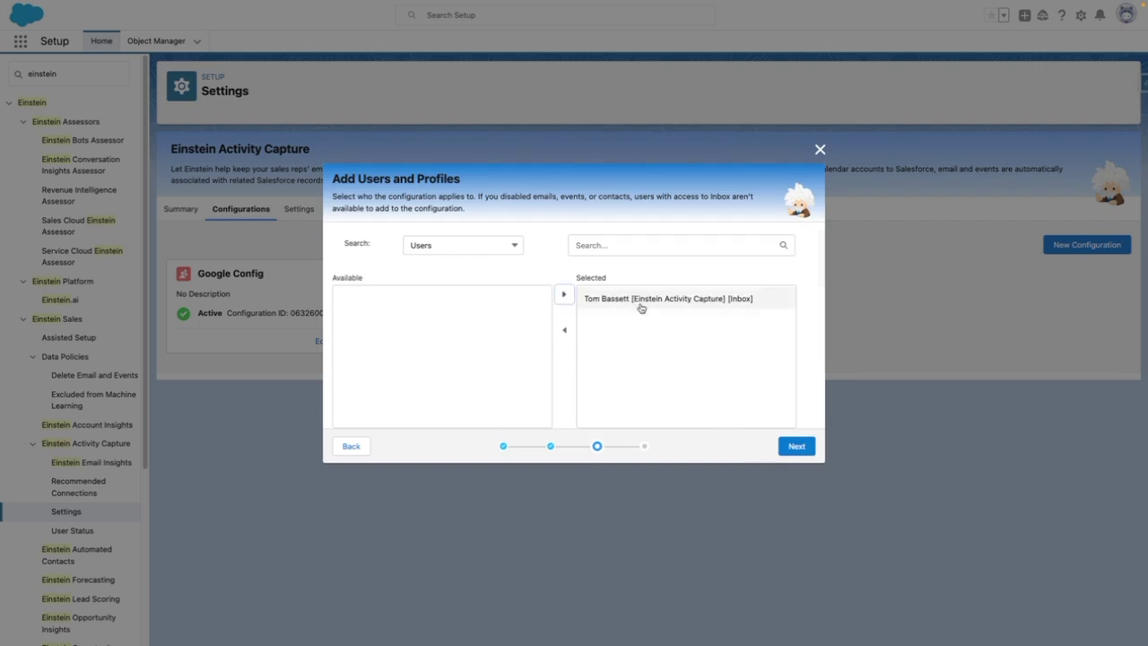
{"action": "left_click", "coordinate": [641, 305]}
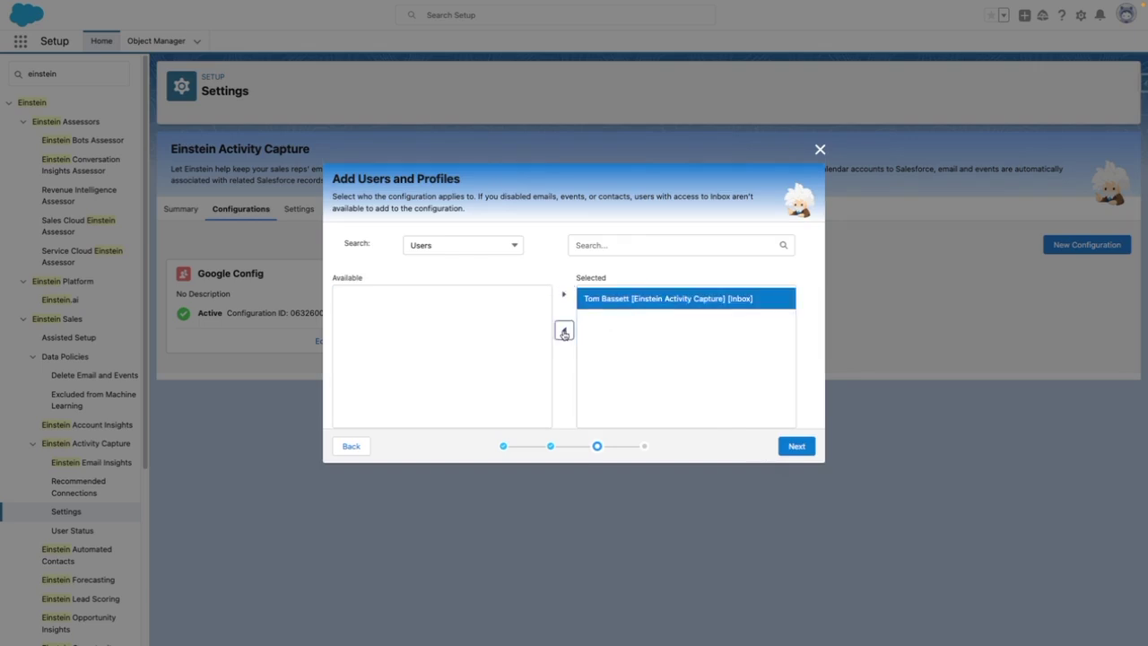
{"action": "left_click", "coordinate": [564, 331]}
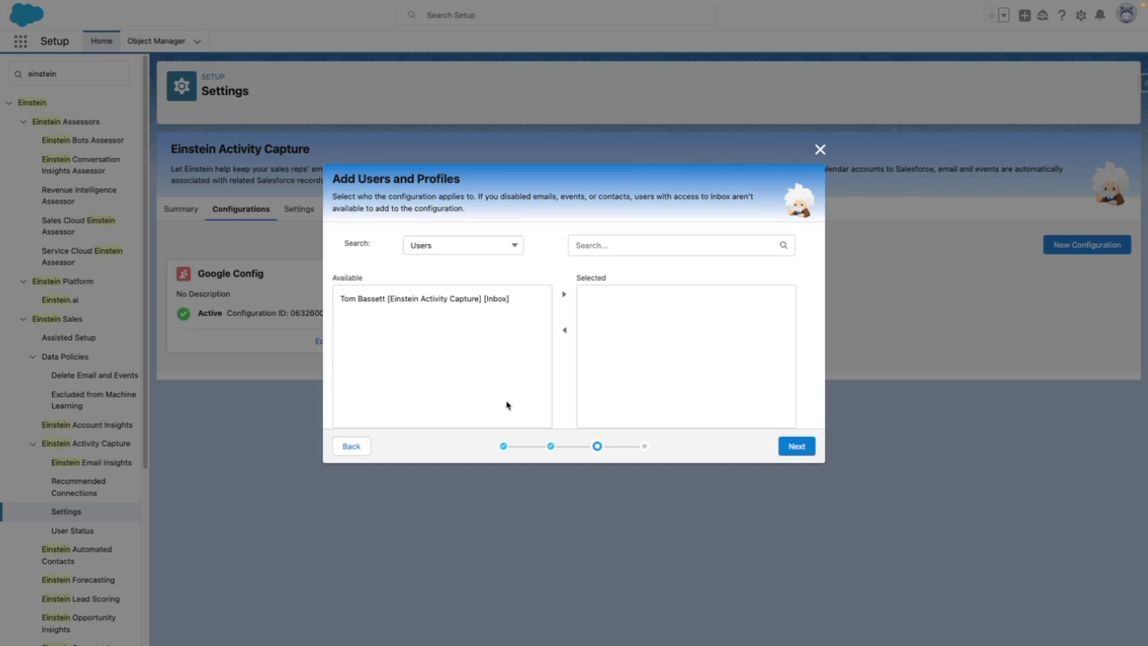
Step: Finish the Demo configuration without assigning any users and save it
{"action": "left_click", "coordinate": [796, 446]}
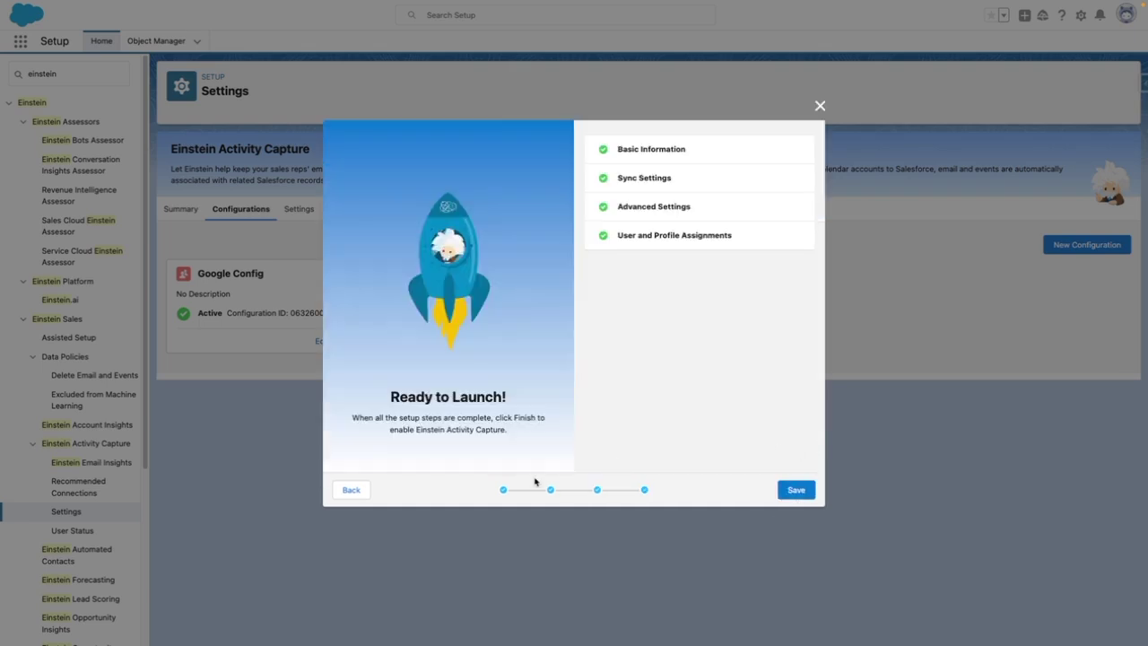
{"action": "left_click", "coordinate": [796, 496]}
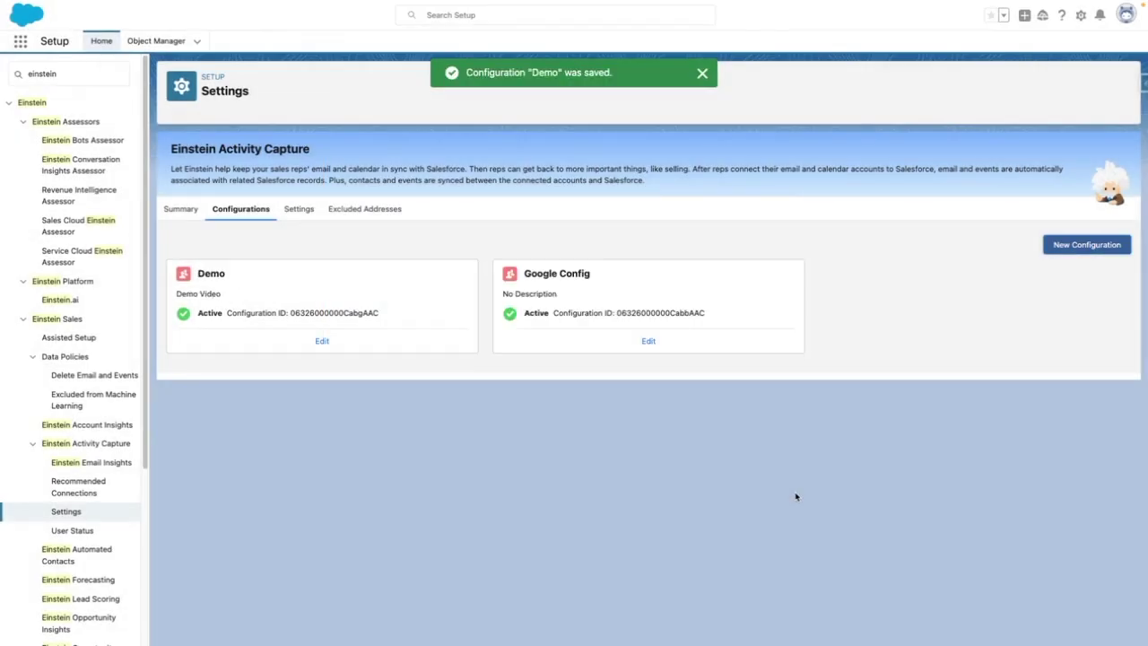
Step: Examine the Einstein Activity Capture general, sharing, event and email settings, including the default activity sharing options for new users
{"action": "left_click", "coordinate": [287, 221]}
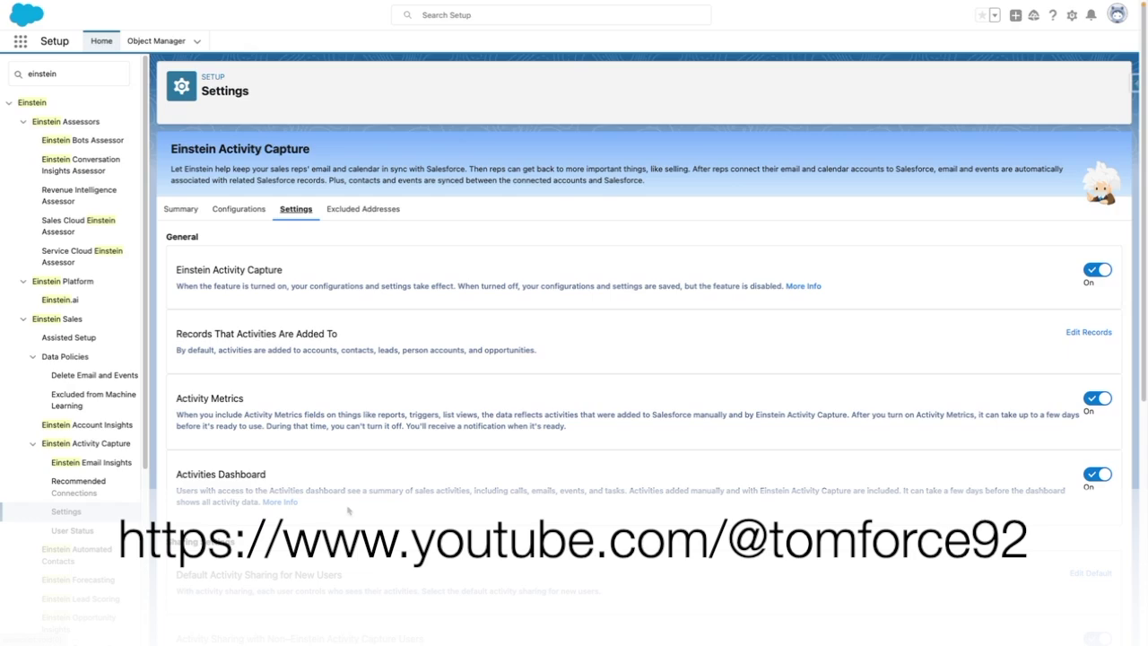
{"action": "scroll", "coordinate": [348, 511], "scroll_direction": "down", "scroll_amount": 2}
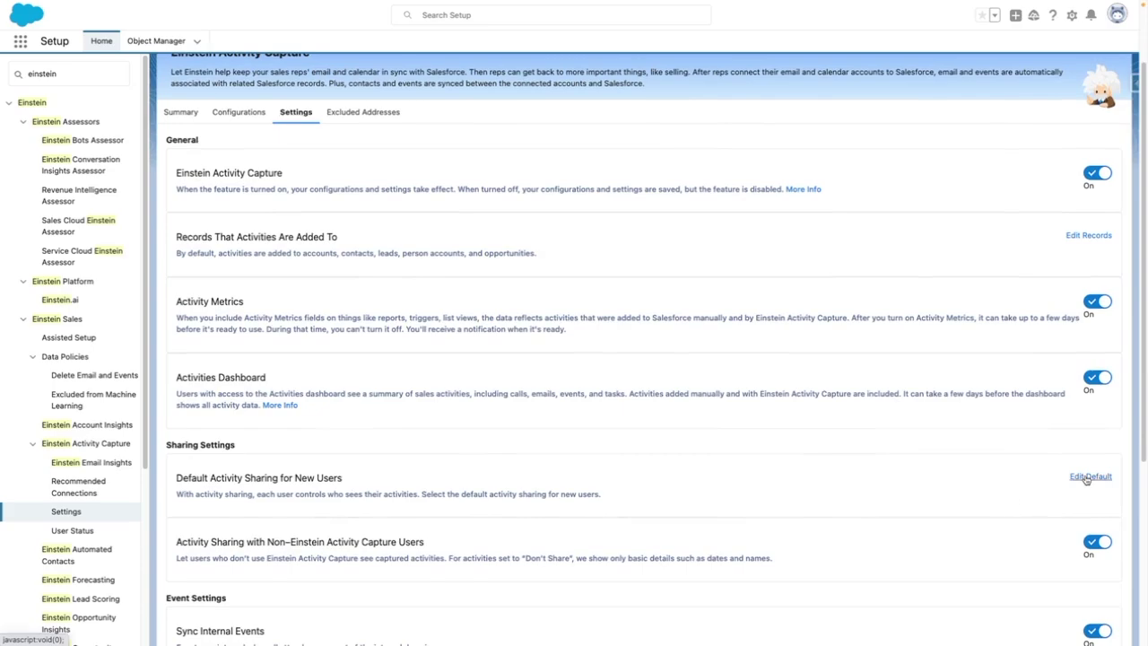
{"action": "left_click", "coordinate": [1086, 478]}
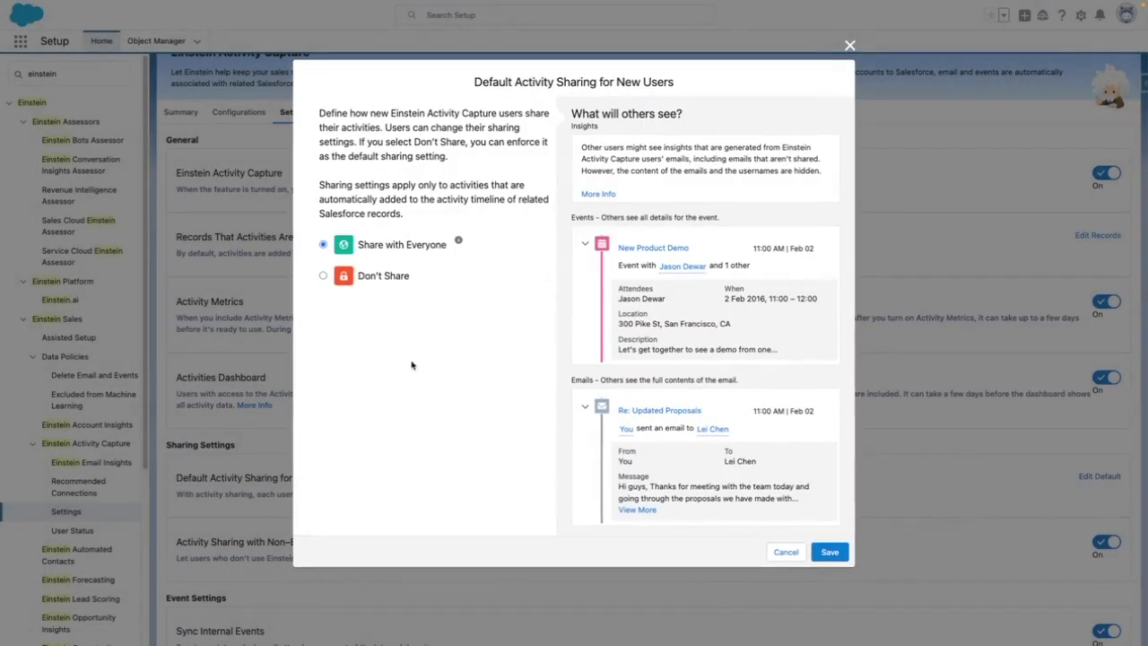
{"action": "left_click", "coordinate": [849, 46]}
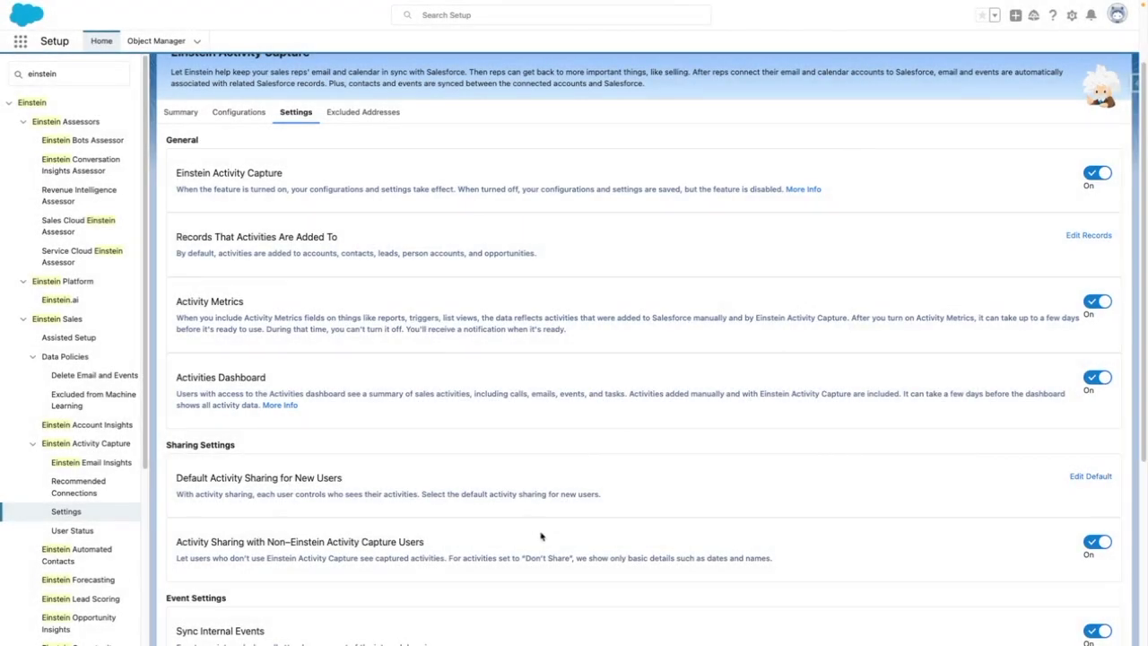
{"action": "scroll", "coordinate": [541, 535], "scroll_direction": "down", "scroll_amount": 2}
{"action": "scroll", "coordinate": [541, 535], "scroll_direction": "down", "scroll_amount": 5}
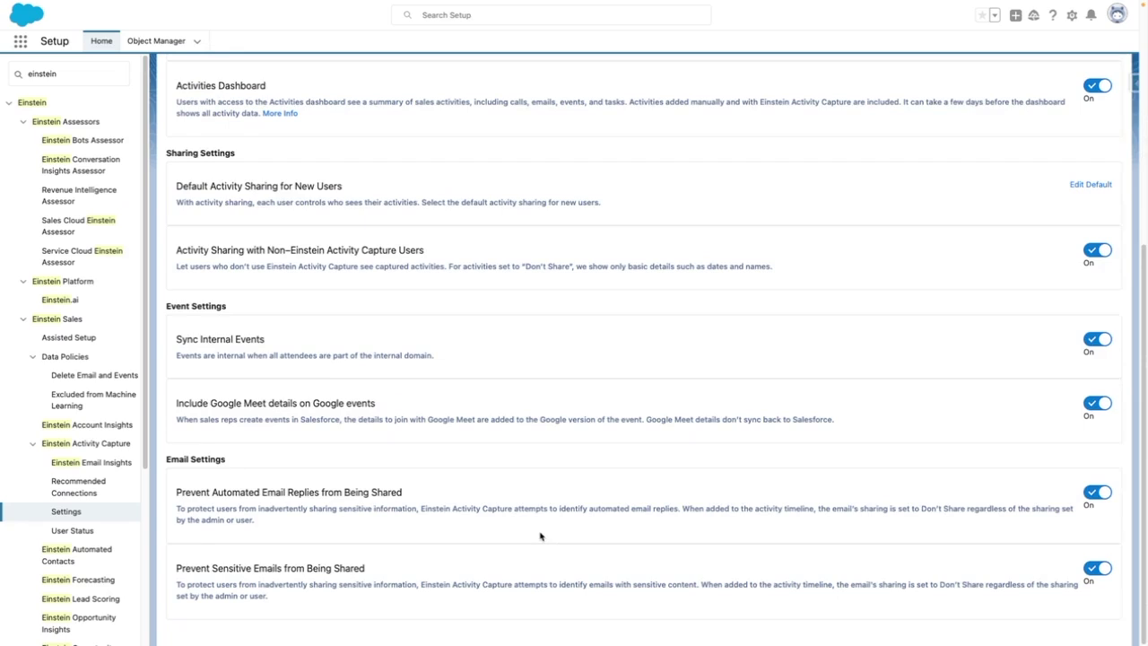
{"action": "scroll", "coordinate": [540, 536], "scroll_direction": "up", "scroll_amount": 9}
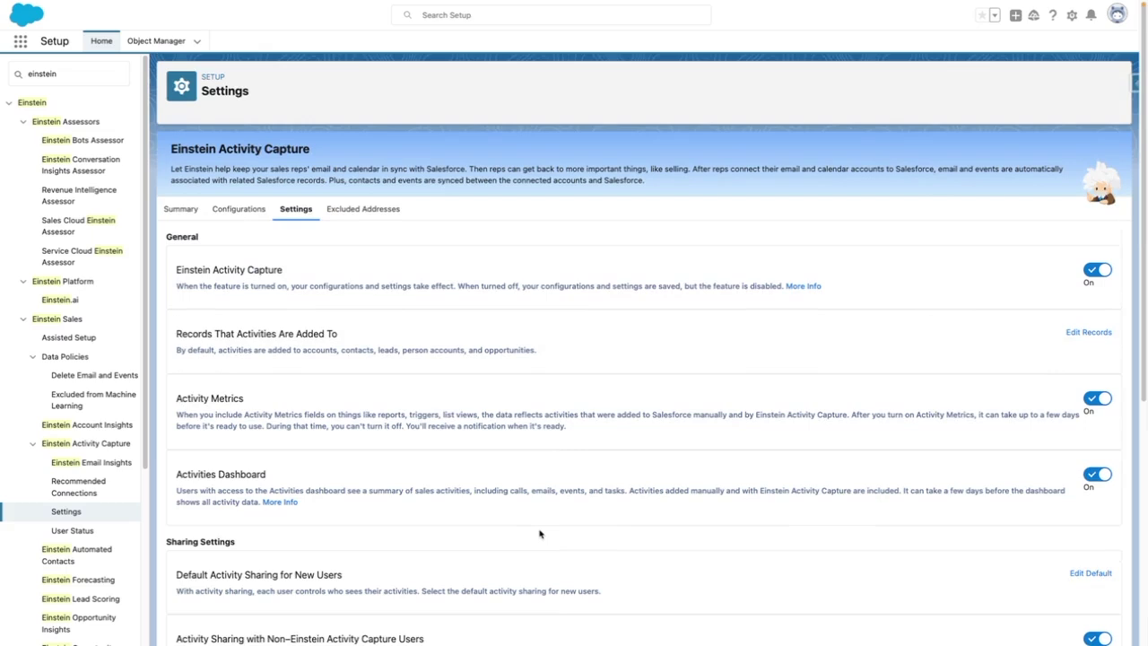
Step: Examine the excluded addresses list, look over the general settings again, and return to the Einstein Activity Capture summary
{"action": "left_click", "coordinate": [380, 211]}
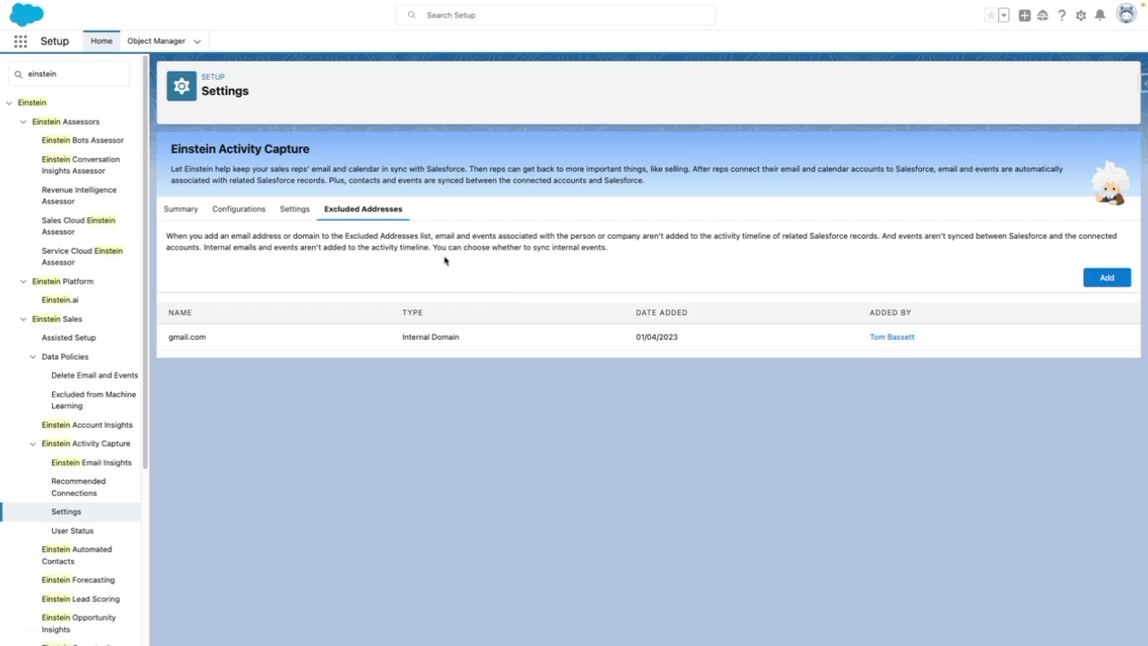
{"action": "left_click", "coordinate": [294, 209]}
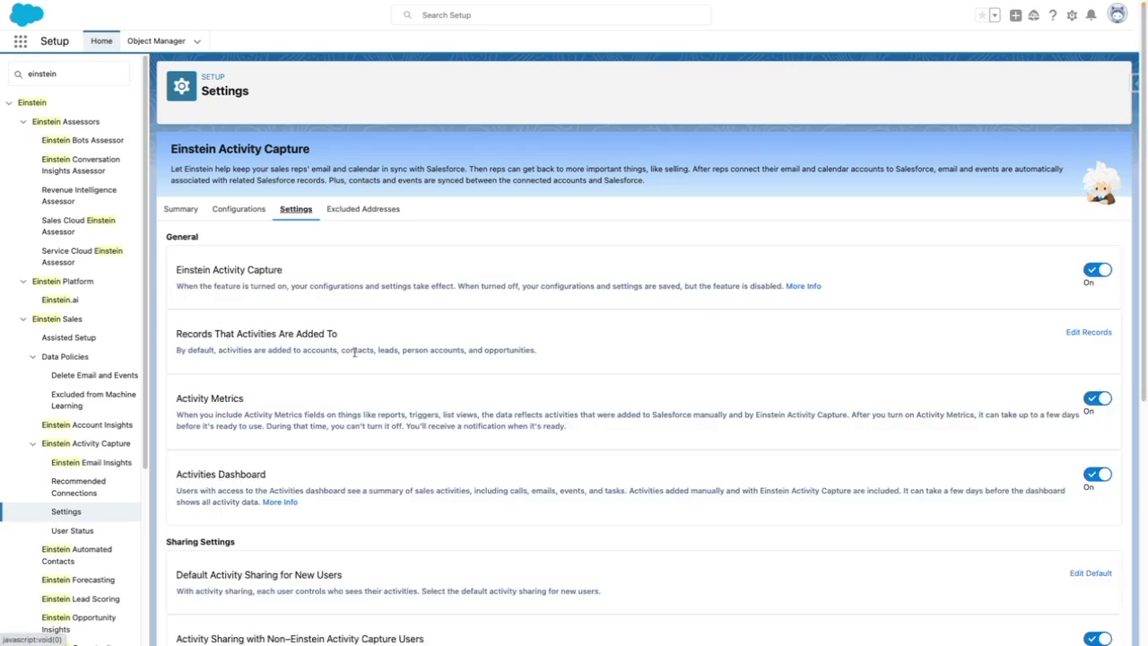
{"action": "scroll", "coordinate": [351, 382], "scroll_direction": "down", "scroll_amount": 5}
{"action": "scroll", "coordinate": [350, 384], "scroll_direction": "up", "scroll_amount": 5}
{"action": "left_click", "coordinate": [185, 214]}
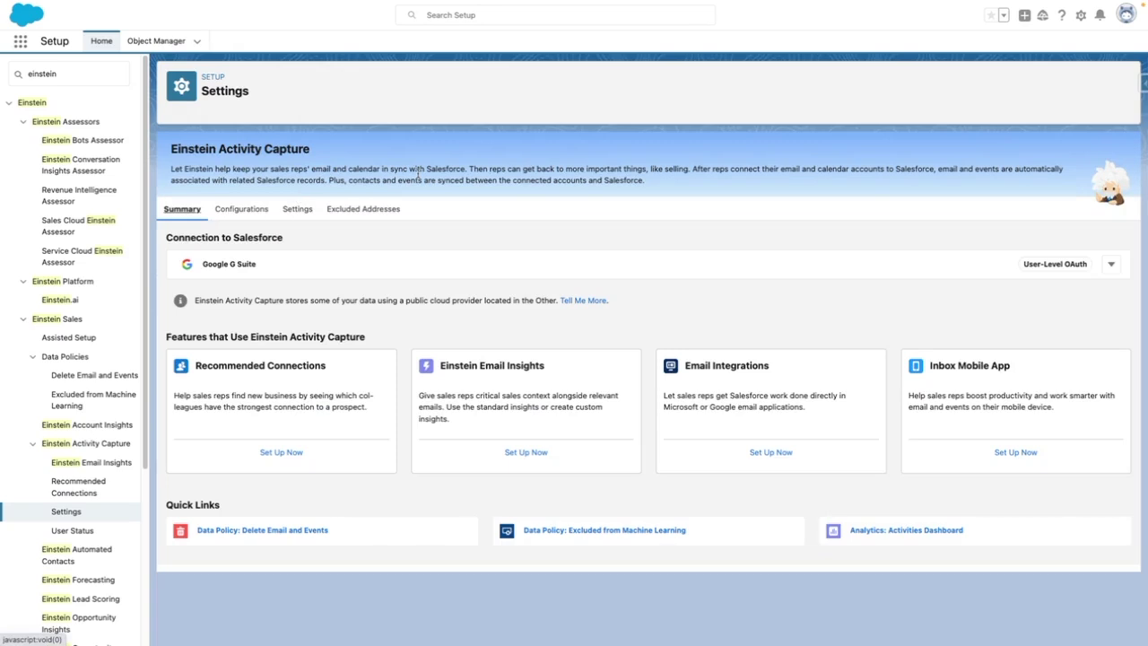
Step: Open the connected email and calendar accounts in the personal user settings
{"action": "left_click", "coordinate": [1126, 14]}
{"action": "left_click", "coordinate": [981, 77]}
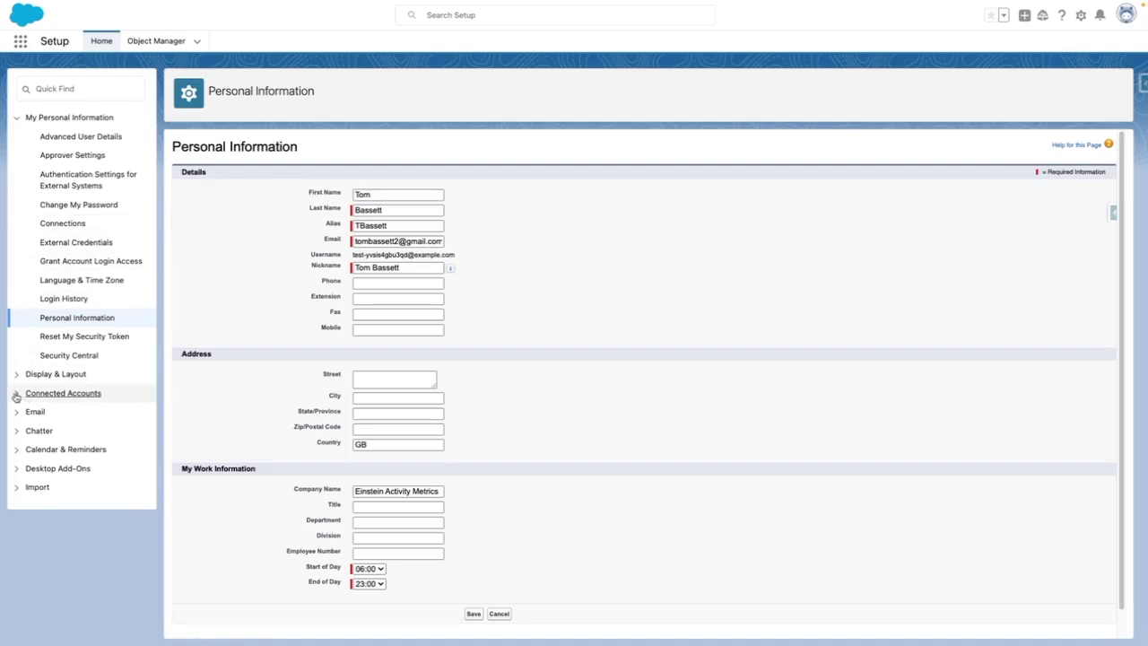
{"action": "left_click", "coordinate": [16, 393]}
{"action": "left_click", "coordinate": [89, 411]}
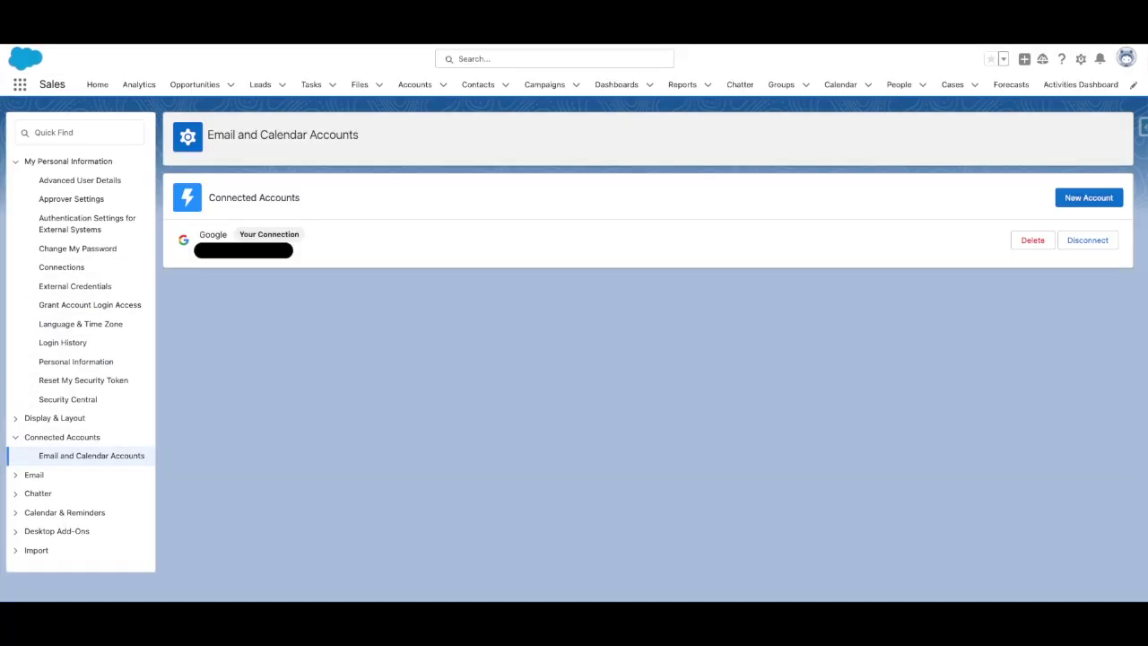